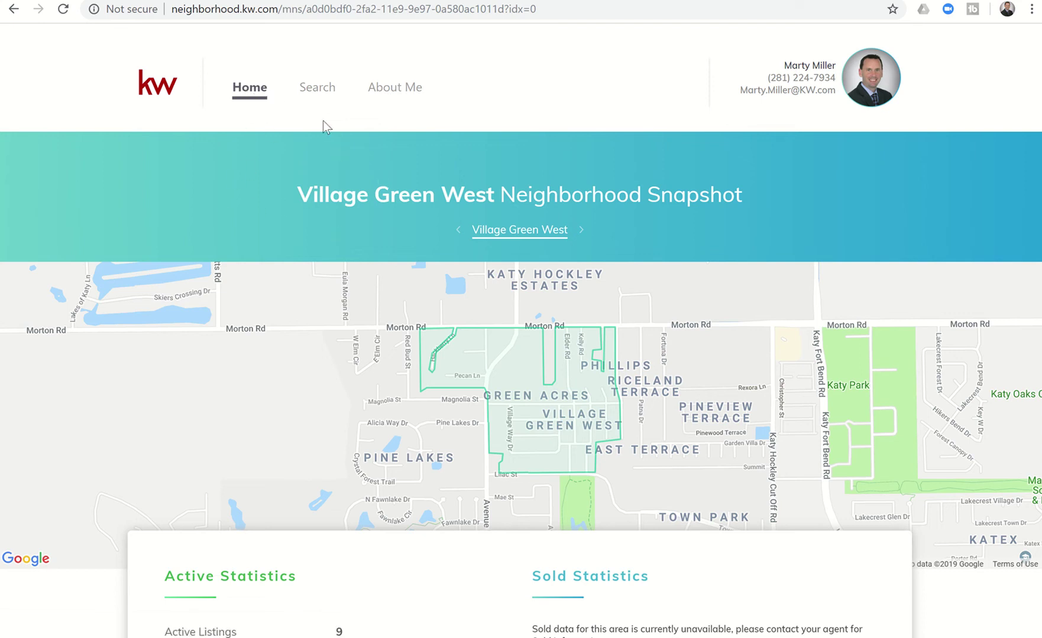
Open the Village Green West search results and browse the map and listing cards ($149,900–$187,000).
{"action": "left_click", "coordinate": [318, 89]}
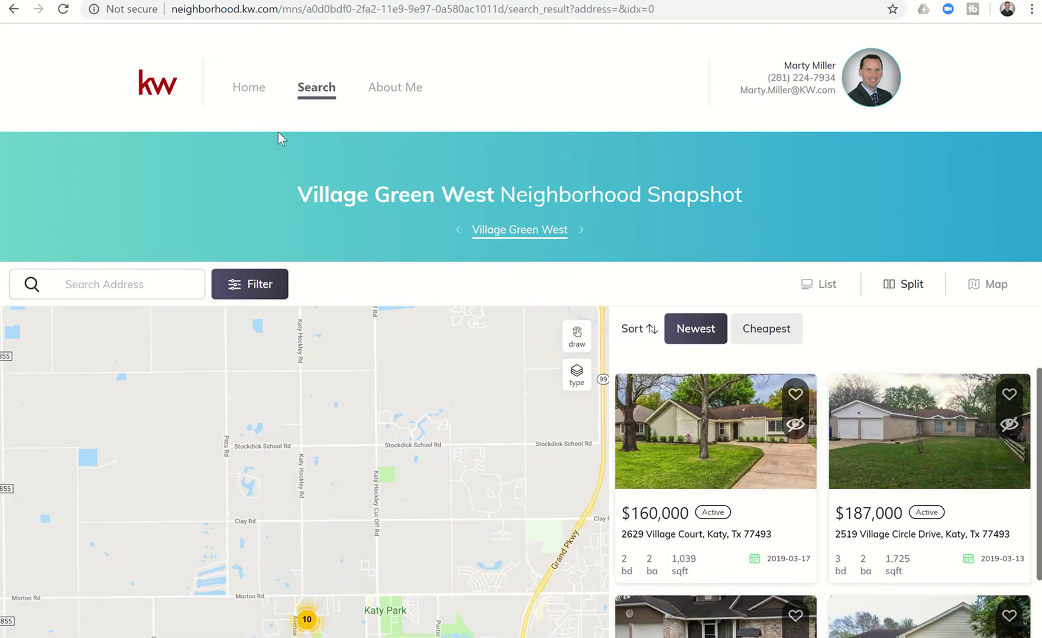
{"action": "scroll", "coordinate": [354, 426], "scroll_direction": "down", "scroll_amount": 4}
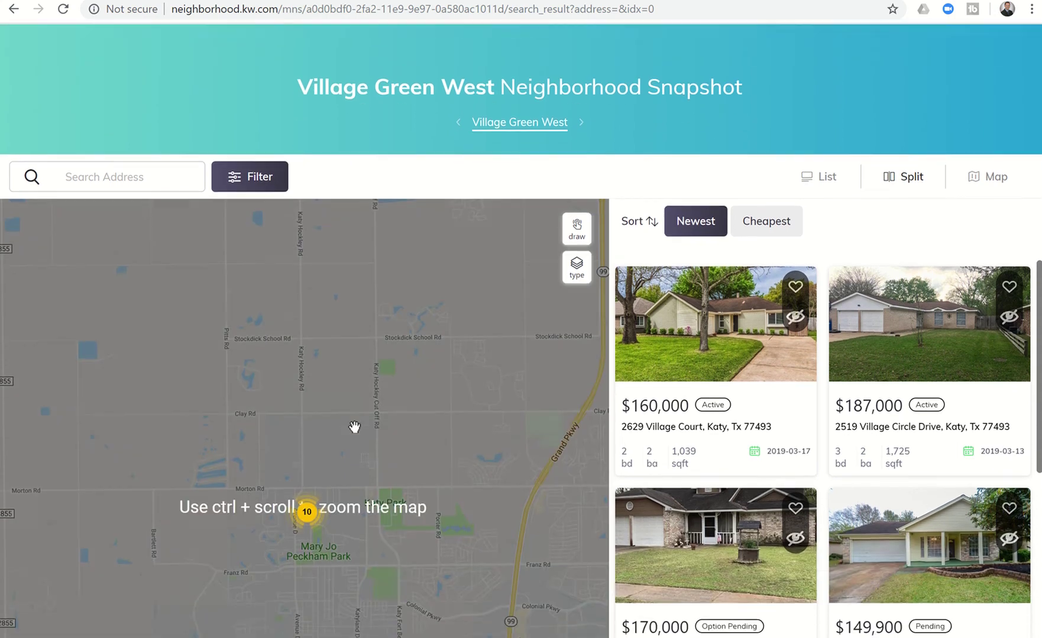
{"action": "scroll", "coordinate": [354, 427], "scroll_direction": "down", "scroll_amount": 1}
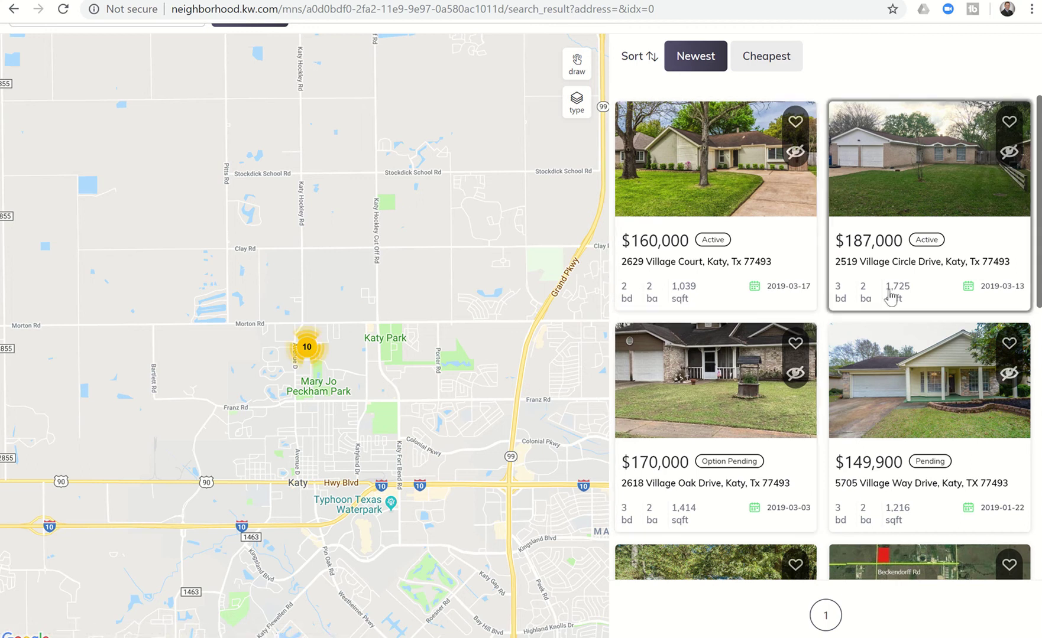
{"action": "scroll", "coordinate": [830, 177], "scroll_direction": "up", "scroll_amount": 2}
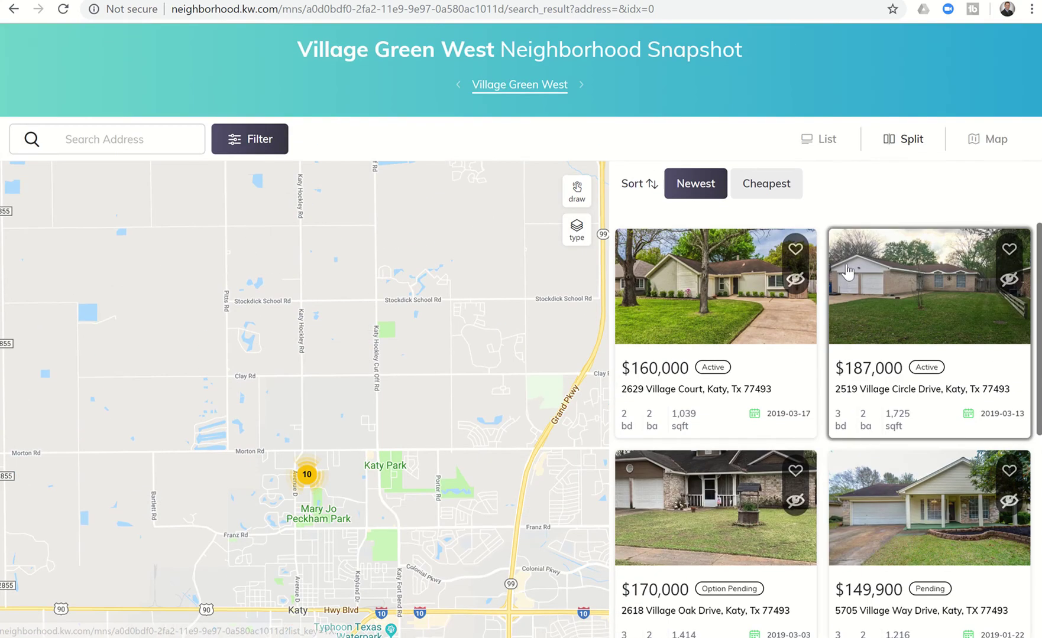
Compare the List and Map layouts, then switch to Split with the map beside the listings.
{"action": "left_click", "coordinate": [824, 141]}
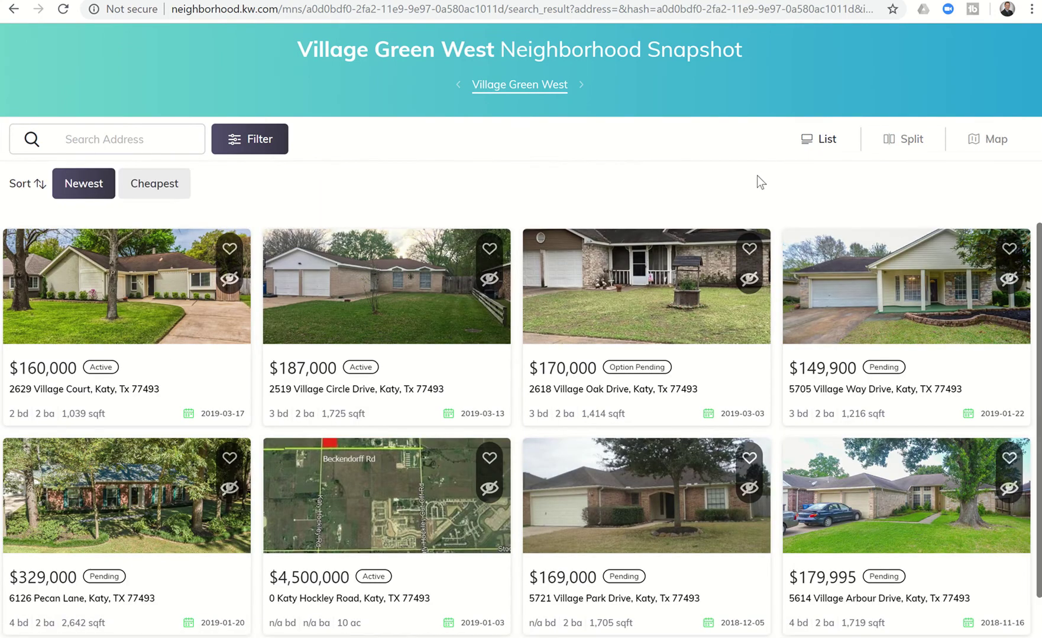
{"action": "left_click", "coordinate": [987, 142]}
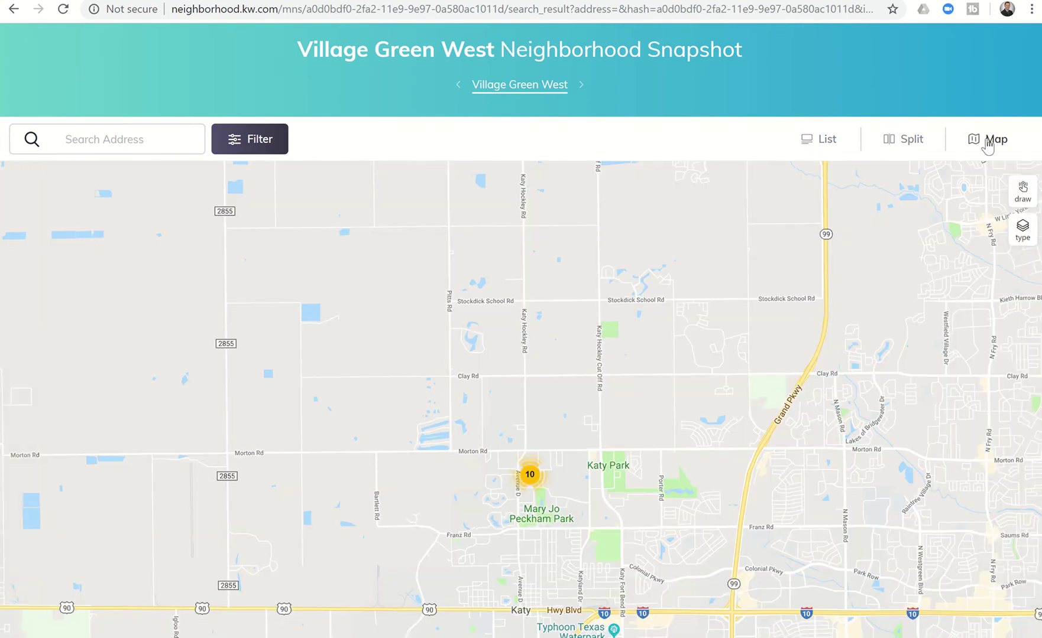
{"action": "left_click", "coordinate": [909, 144]}
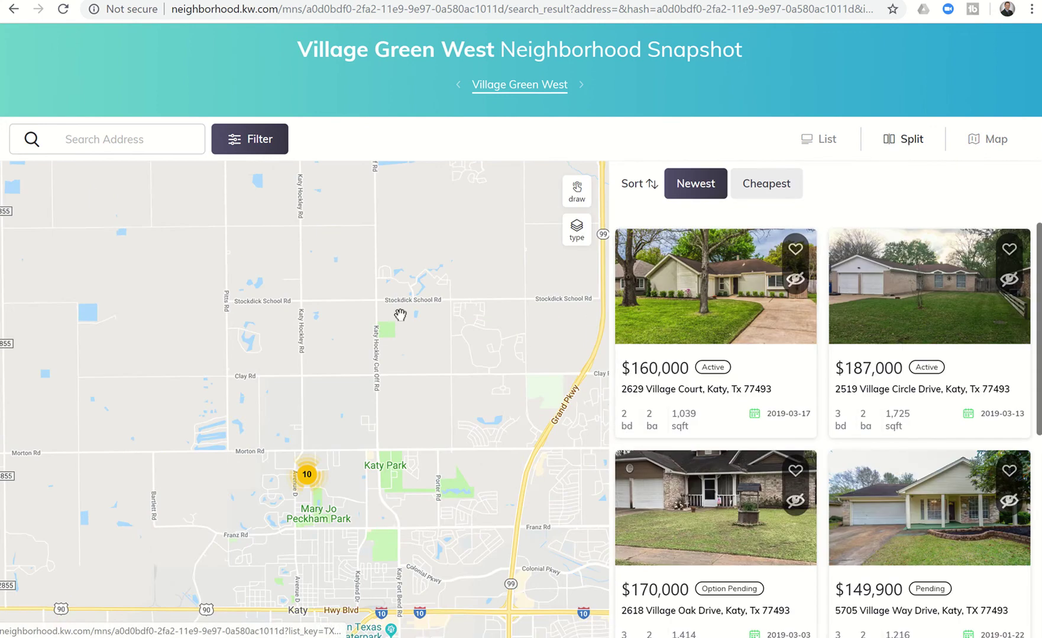
Shift the map south of Katy Park and review the single page of listings.
{"action": "left_click_drag", "start_coordinate": [402, 421], "coordinate": [421, 328]}
{"action": "scroll", "coordinate": [484, 256], "scroll_direction": "down", "scroll_amount": 1}
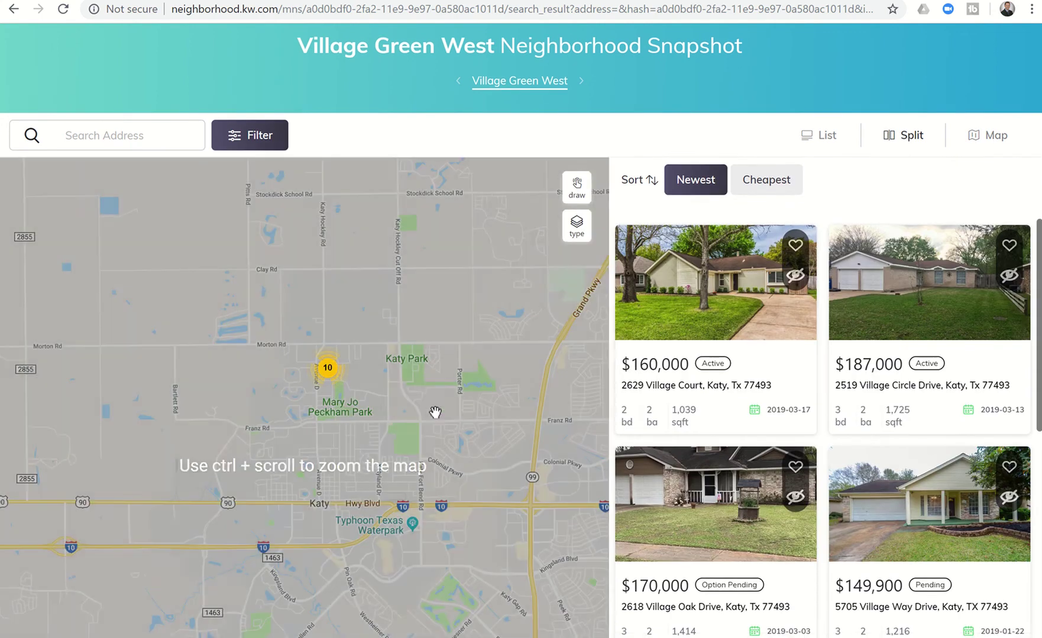
{"action": "scroll", "coordinate": [435, 412], "scroll_direction": "down", "scroll_amount": 1}
{"action": "scroll", "coordinate": [435, 412], "scroll_direction": "down", "scroll_amount": 3}
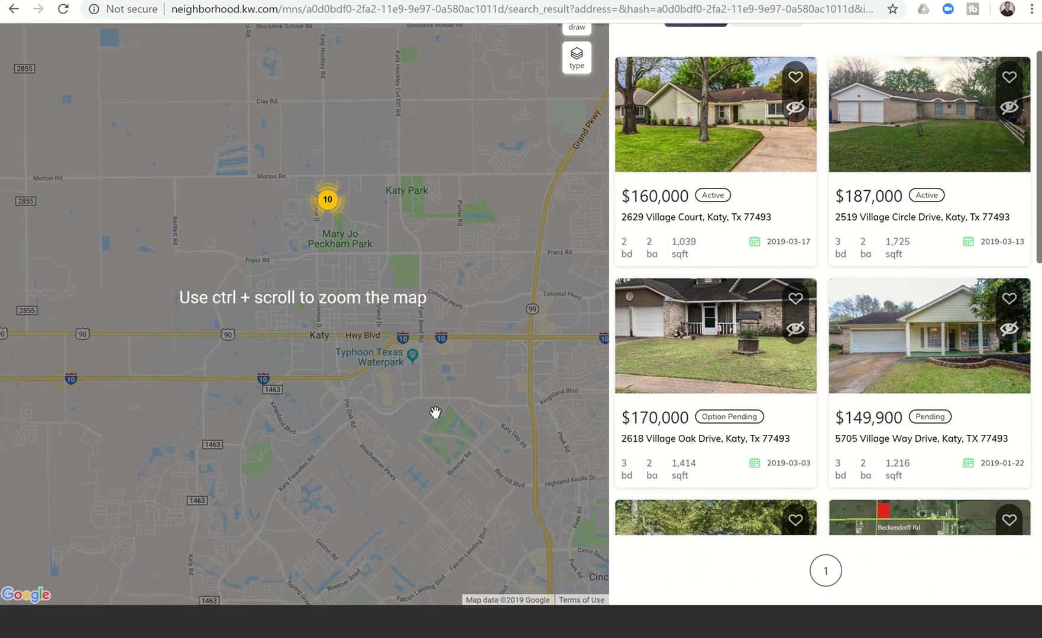
{"action": "scroll", "coordinate": [435, 412], "scroll_direction": "down", "scroll_amount": 1}
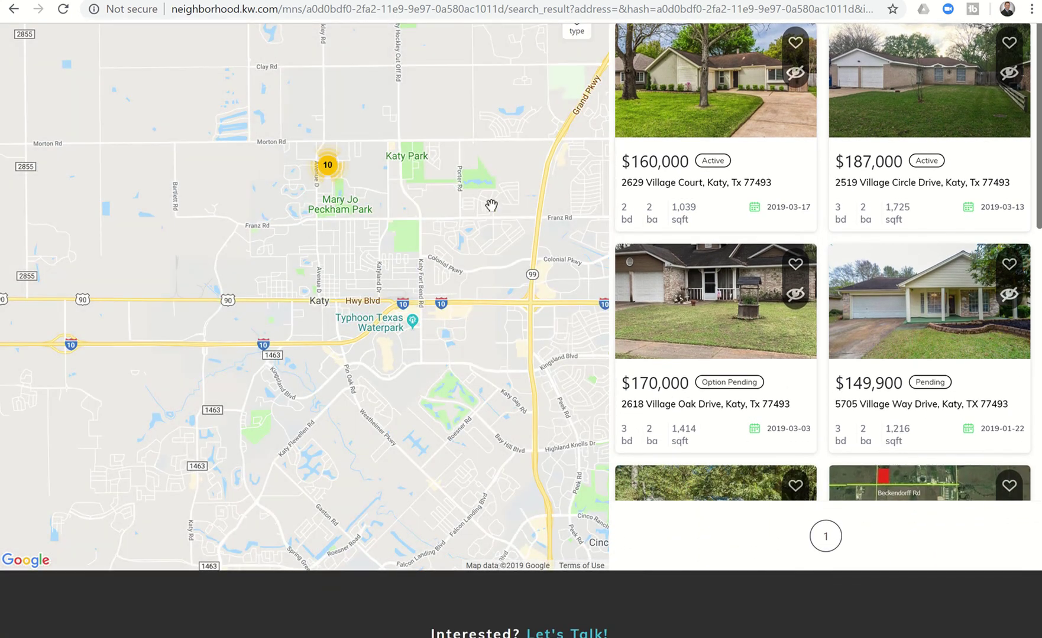
{"action": "scroll", "coordinate": [490, 205], "scroll_direction": "up", "scroll_amount": 1}
{"action": "scroll", "coordinate": [491, 205], "scroll_direction": "up", "scroll_amount": 1}
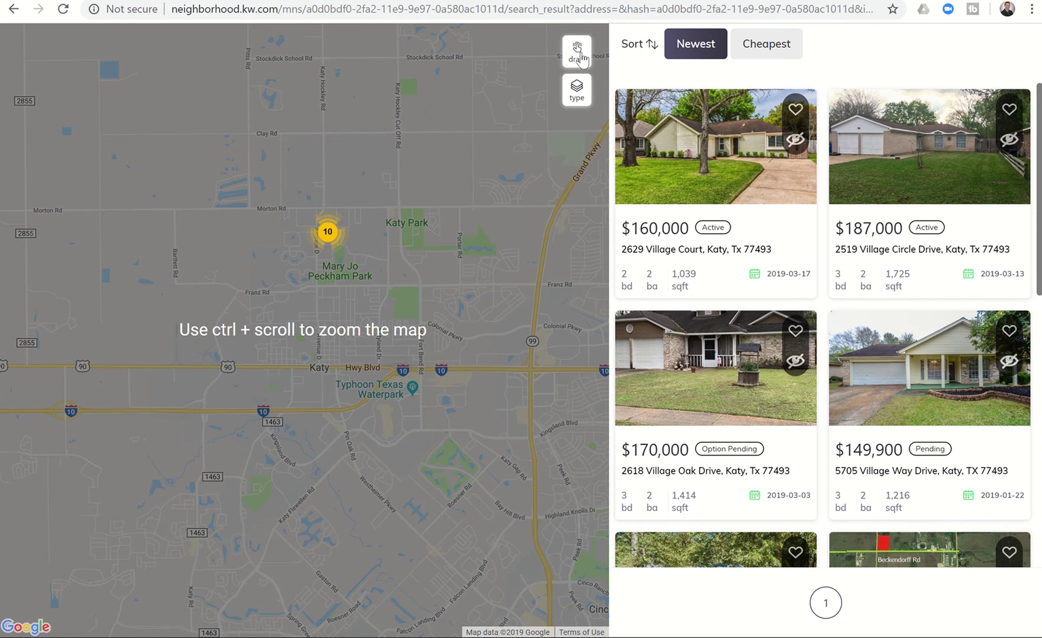
Draw a freehand boundary south of I-10, leaving ten pages of Katy 77494 listings.
{"action": "left_click", "coordinate": [581, 56]}
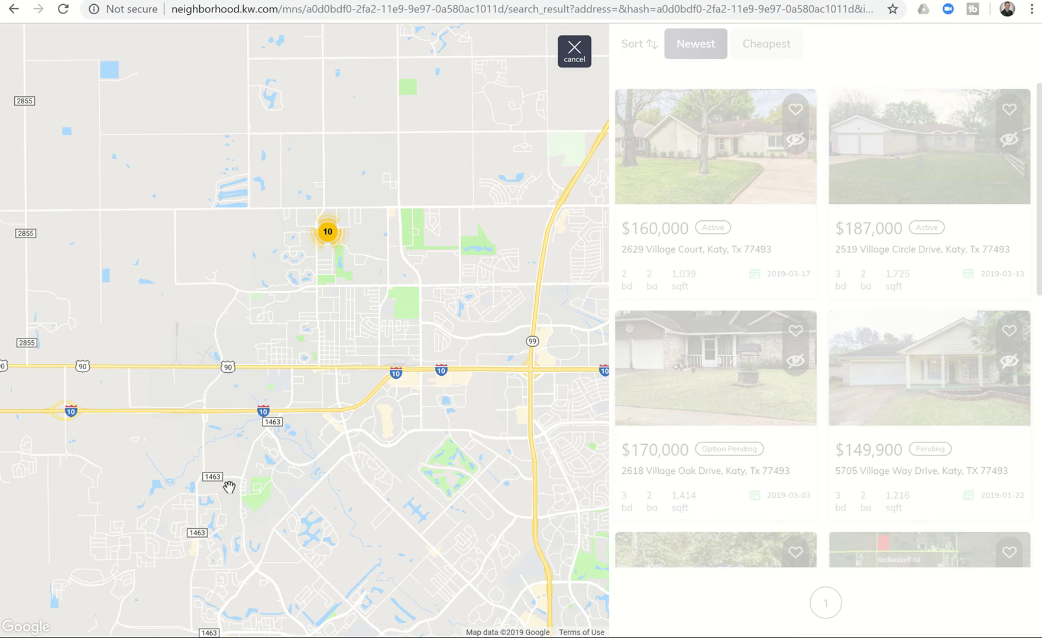
{"action": "mouse_move", "coordinate": [230, 487]}
{"action": "left_mouse_down"}
{"action": "mouse_move", "coordinate": [82, 446]}
{"action": "mouse_move", "coordinate": [68, 557]}
{"action": "mouse_move", "coordinate": [82, 594]}
{"action": "mouse_move", "coordinate": [189, 594]}
{"action": "mouse_move", "coordinate": [203, 499]}
{"action": "mouse_move", "coordinate": [220, 487]}
{"action": "left_mouse_up"}
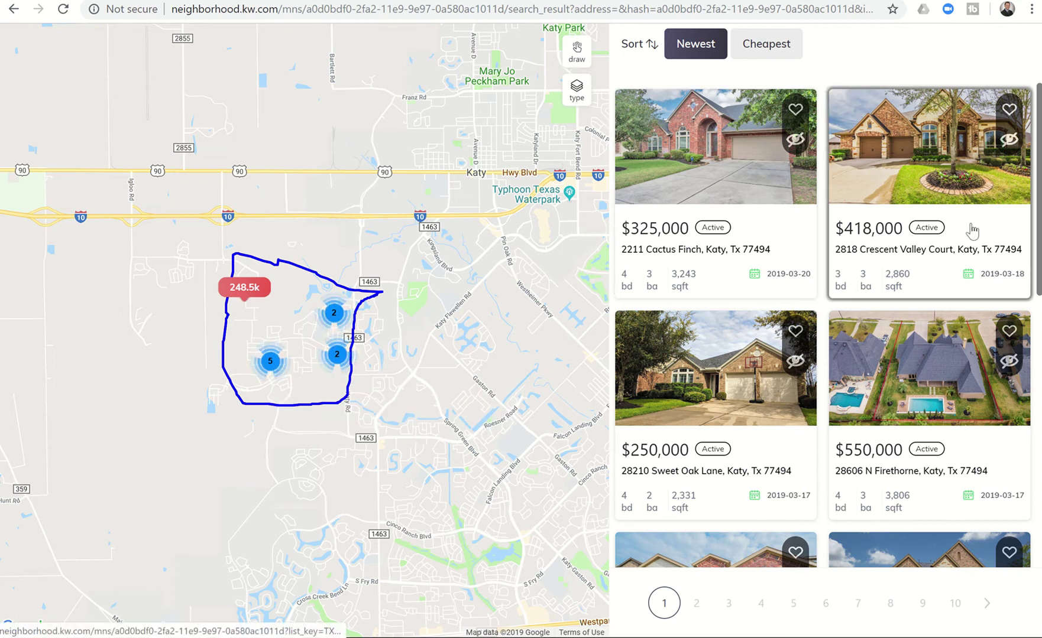
{"action": "scroll", "coordinate": [1014, 208], "scroll_direction": "down", "scroll_amount": 4}
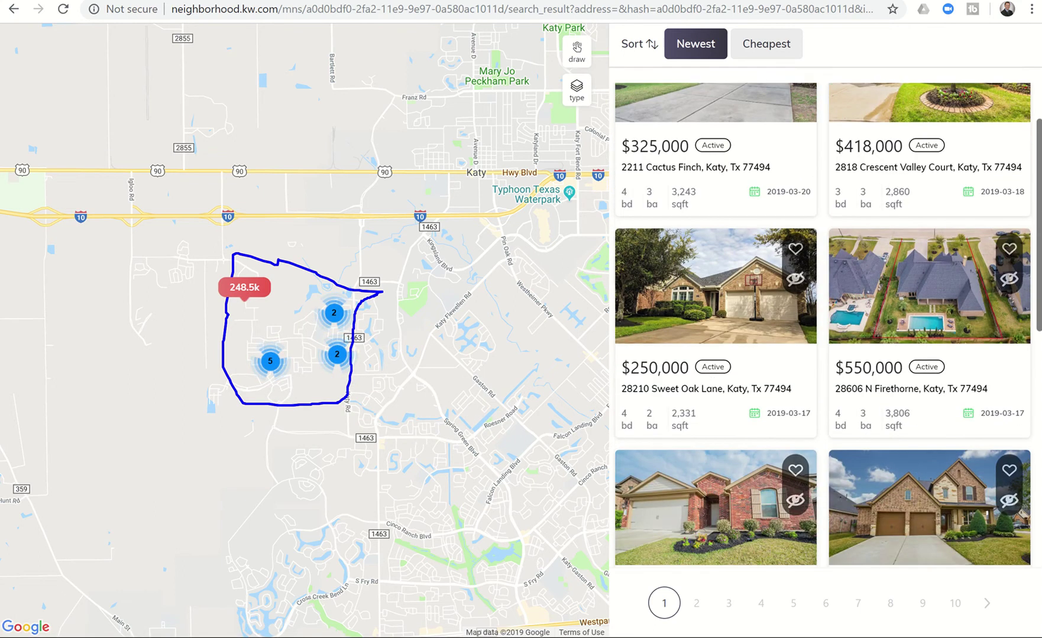
{"action": "scroll", "coordinate": [739, 256], "scroll_direction": "down", "scroll_amount": 2}
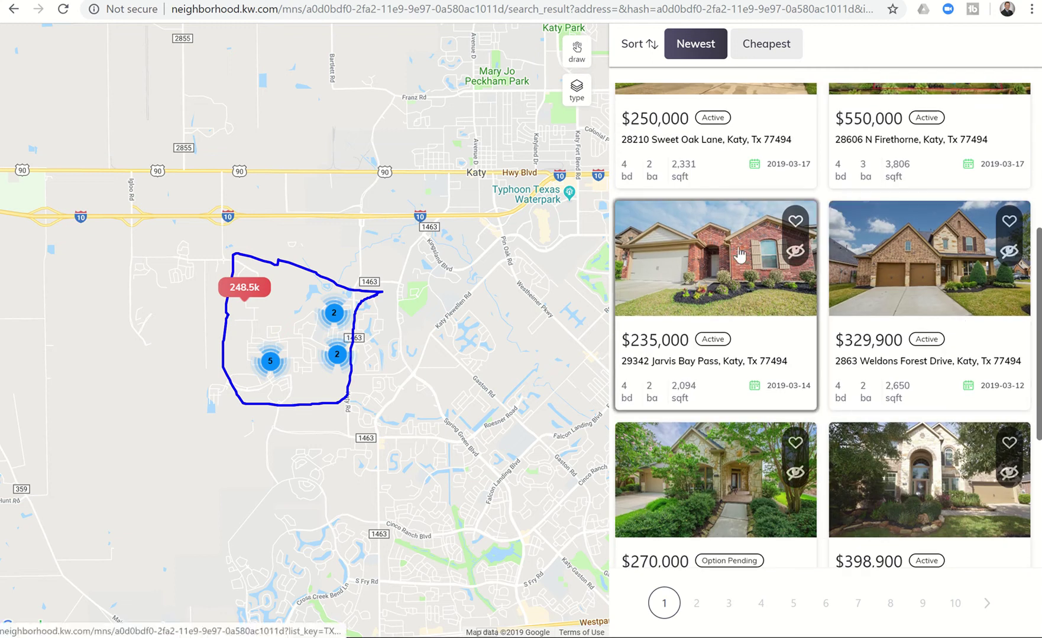
{"action": "left_click", "coordinate": [739, 256]}
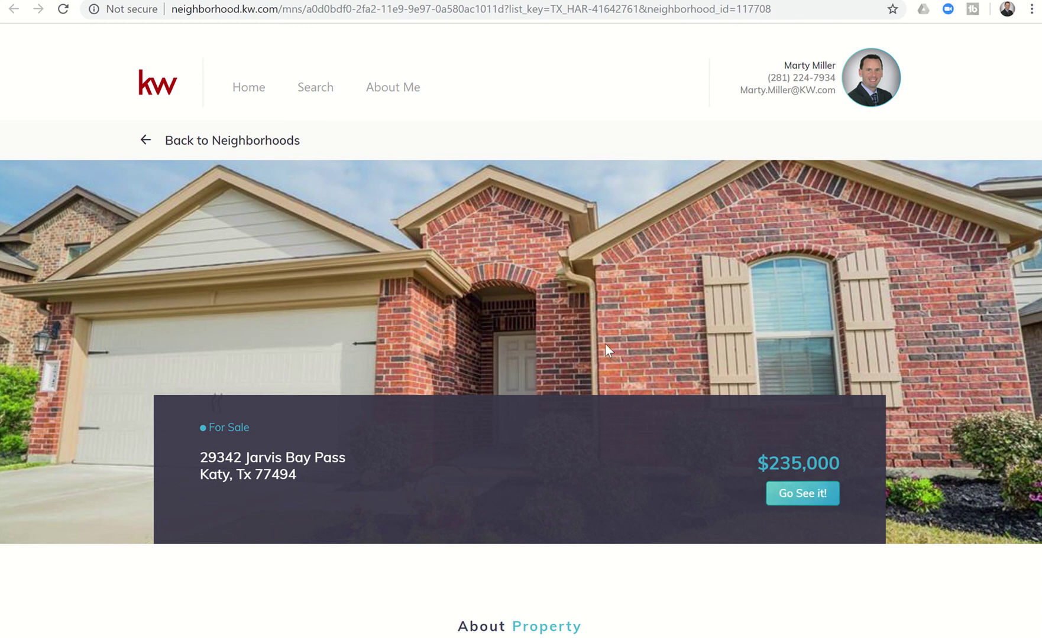
{"action": "left_click", "coordinate": [804, 1]}
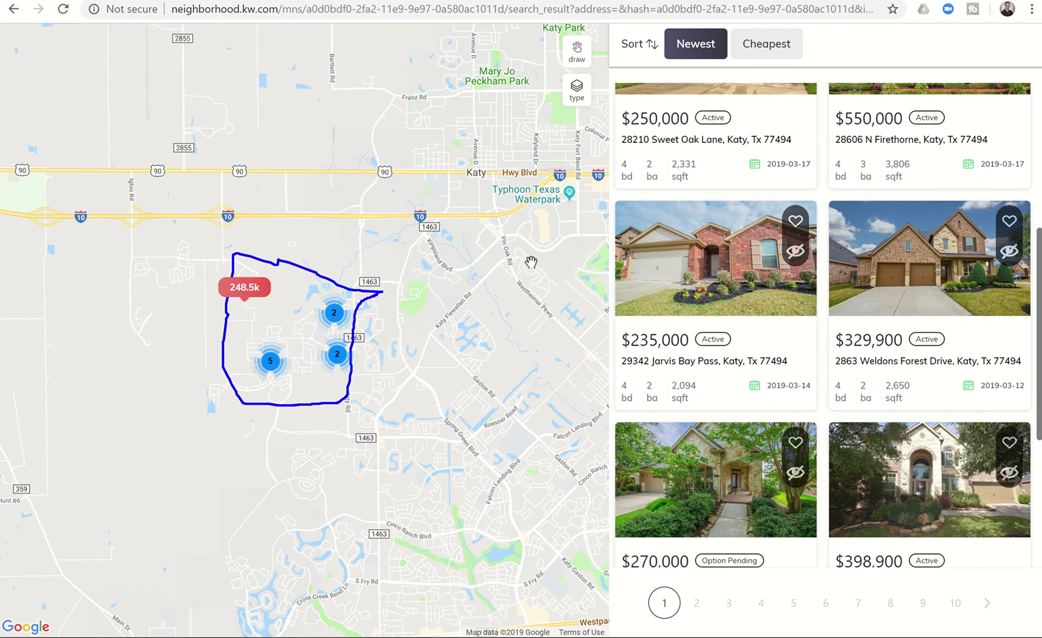
Move the map down to reveal Morton Rd and Katy Park, then scroll back to the page header.
{"action": "left_click_drag", "start_coordinate": [527, 345], "coordinate": [527, 447]}
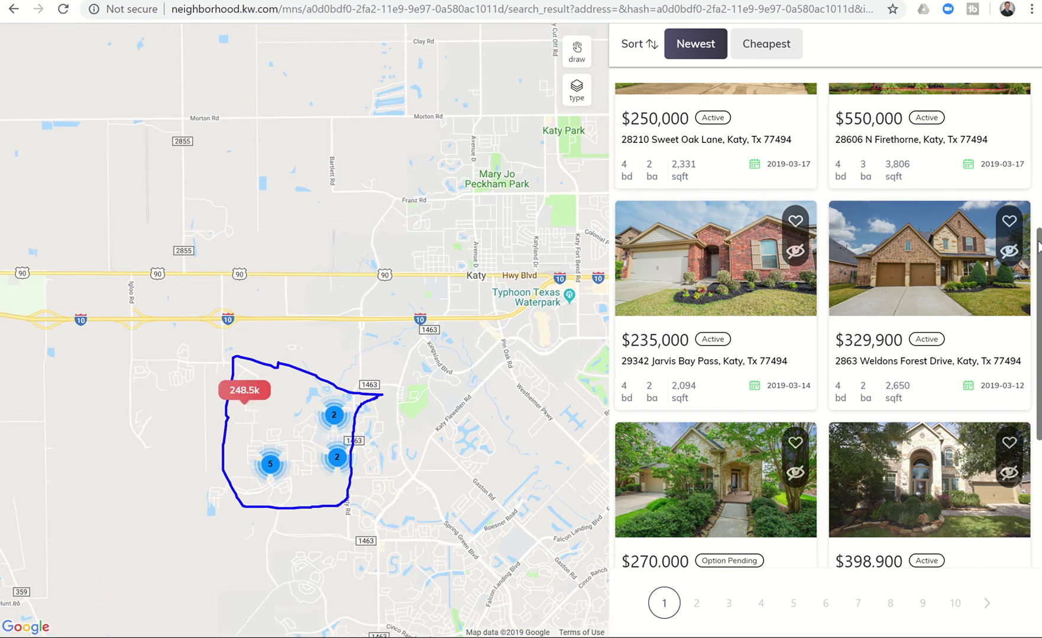
{"action": "scroll", "coordinate": [1031, 90], "scroll_direction": "up", "scroll_amount": 5}
{"action": "scroll", "coordinate": [1030, 87], "scroll_direction": "down", "scroll_amount": 5}
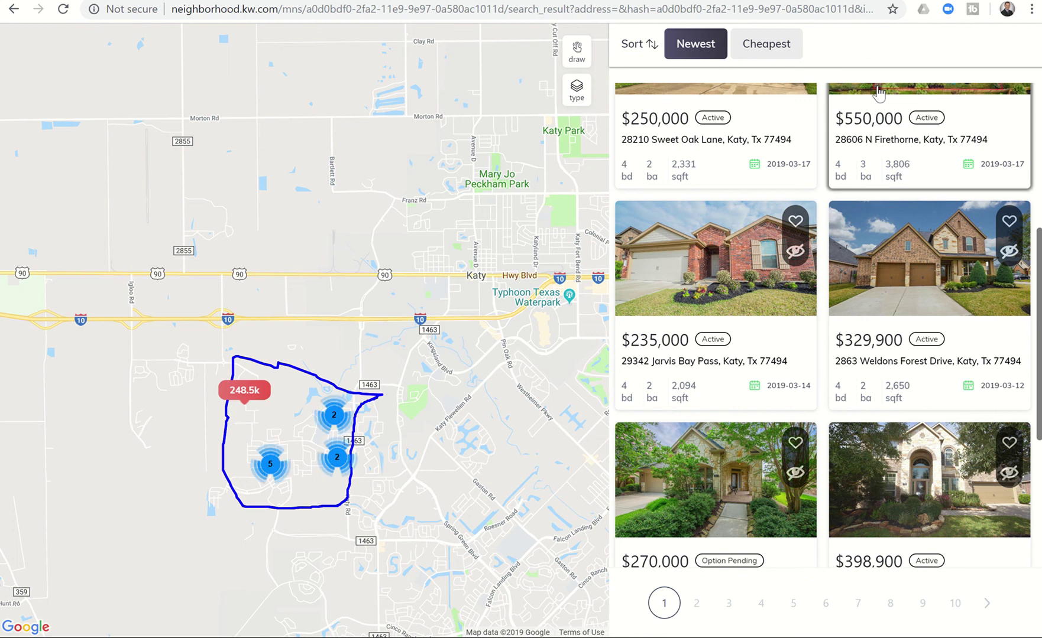
{"action": "scroll", "coordinate": [929, 43], "scroll_direction": "up", "scroll_amount": 4}
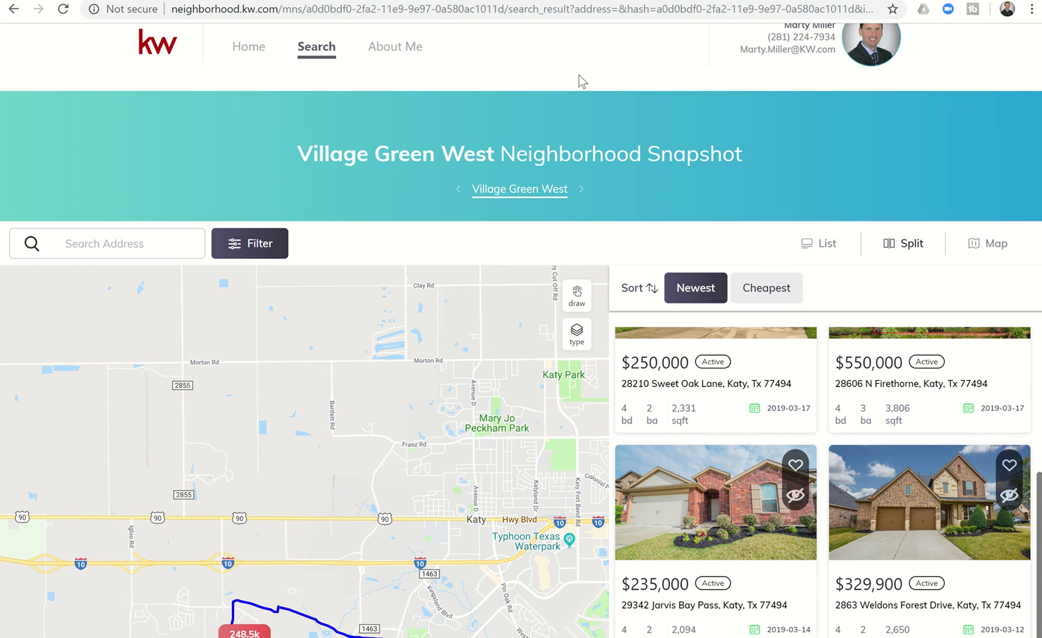
{"action": "scroll", "coordinate": [716, 182], "scroll_direction": "down", "scroll_amount": 2}
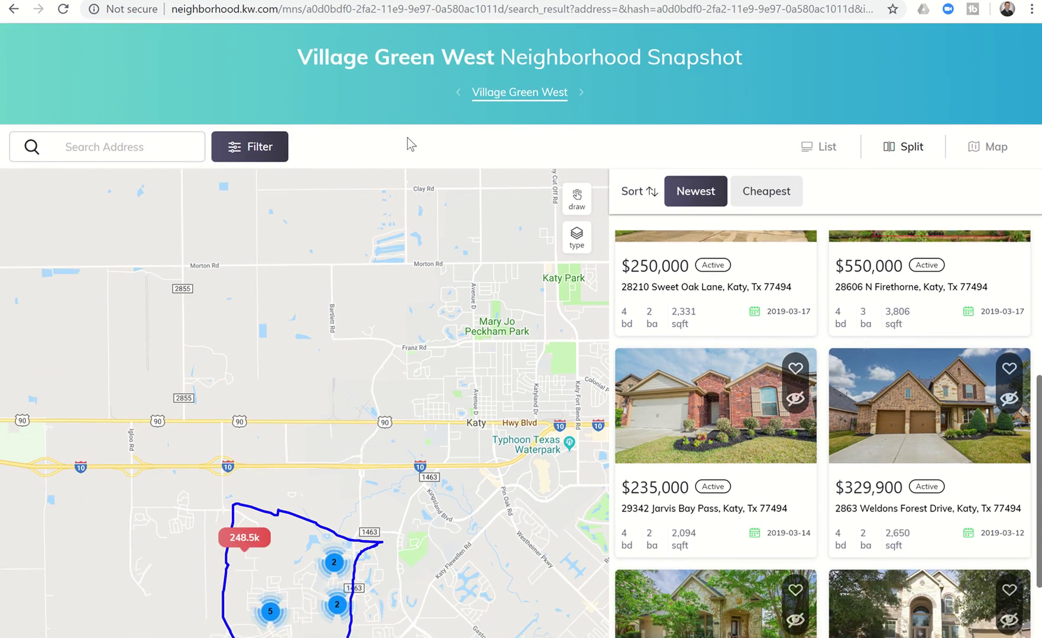
{"action": "scroll", "coordinate": [408, 138], "scroll_direction": "up", "scroll_amount": 3}
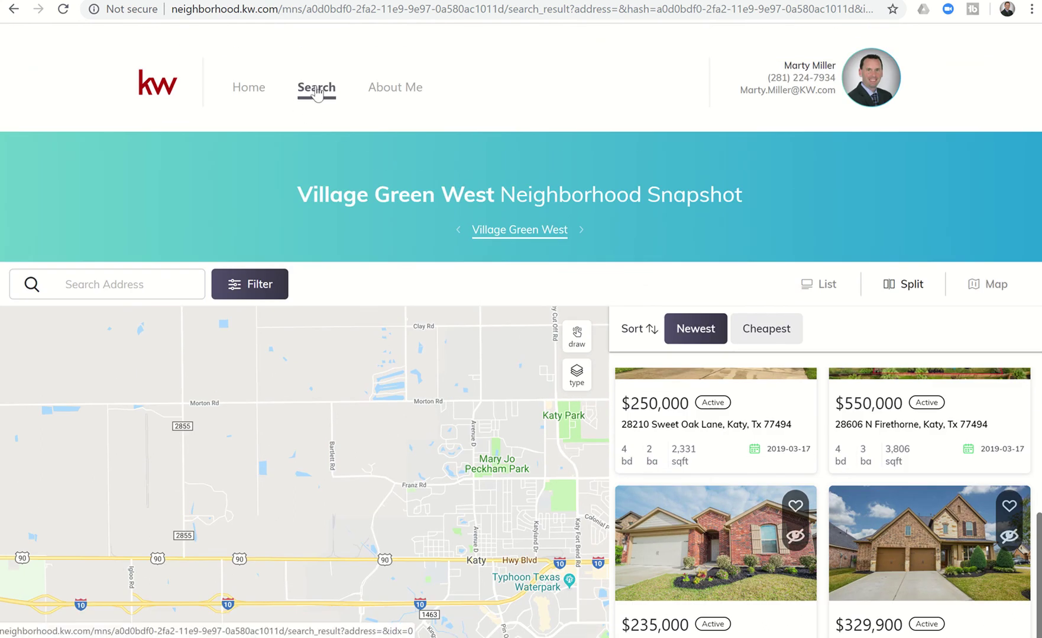
{"action": "left_click", "coordinate": [263, 295]}
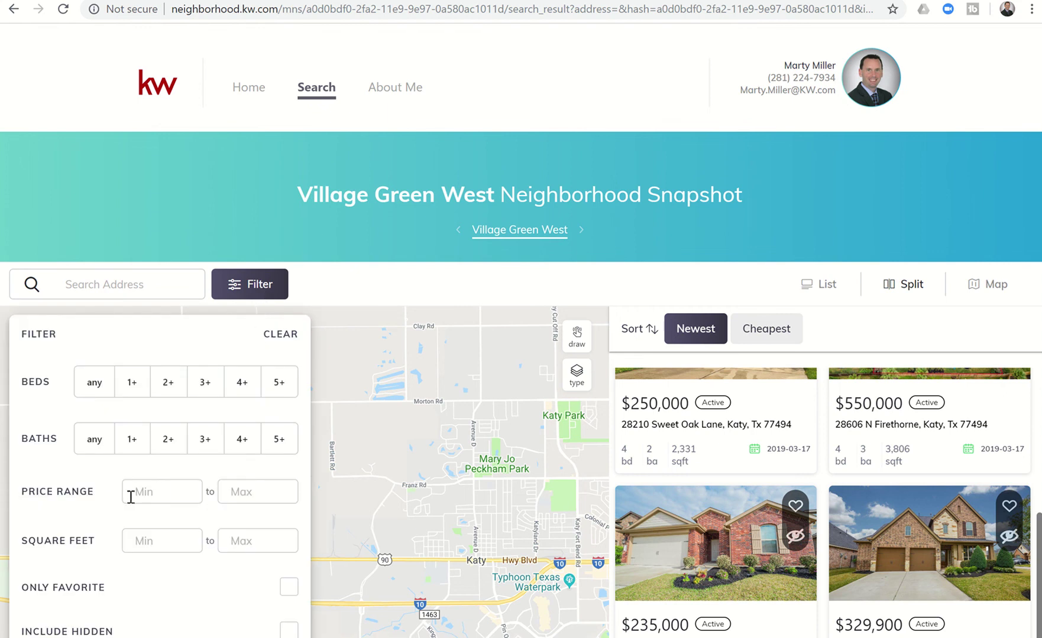
{"action": "scroll", "coordinate": [109, 520], "scroll_direction": "down", "scroll_amount": 2}
{"action": "scroll", "coordinate": [109, 519], "scroll_direction": "down", "scroll_amount": 1}
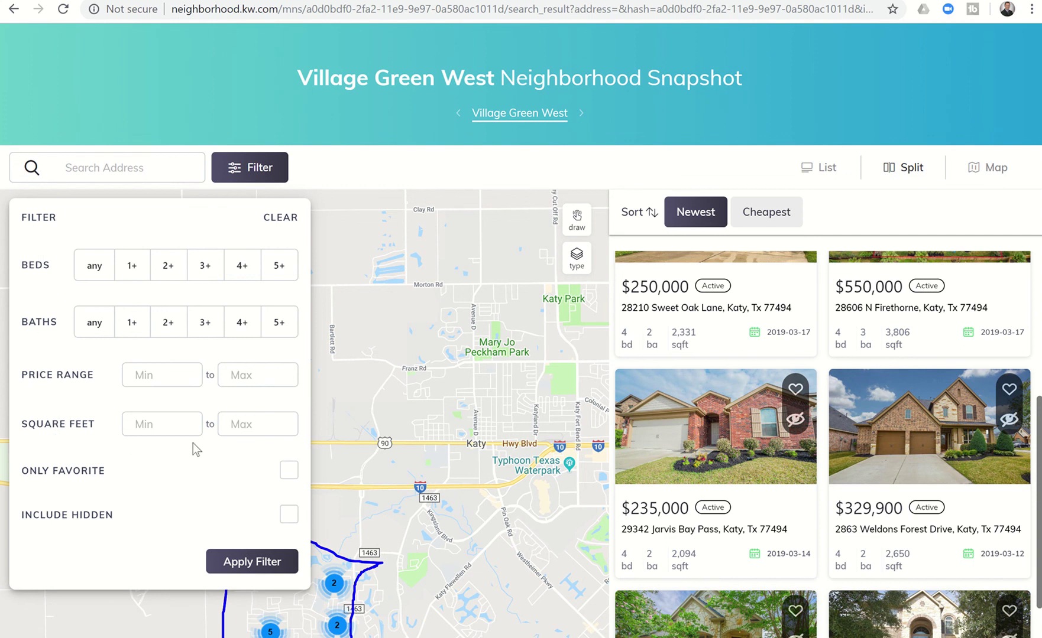
{"action": "left_click", "coordinate": [259, 180]}
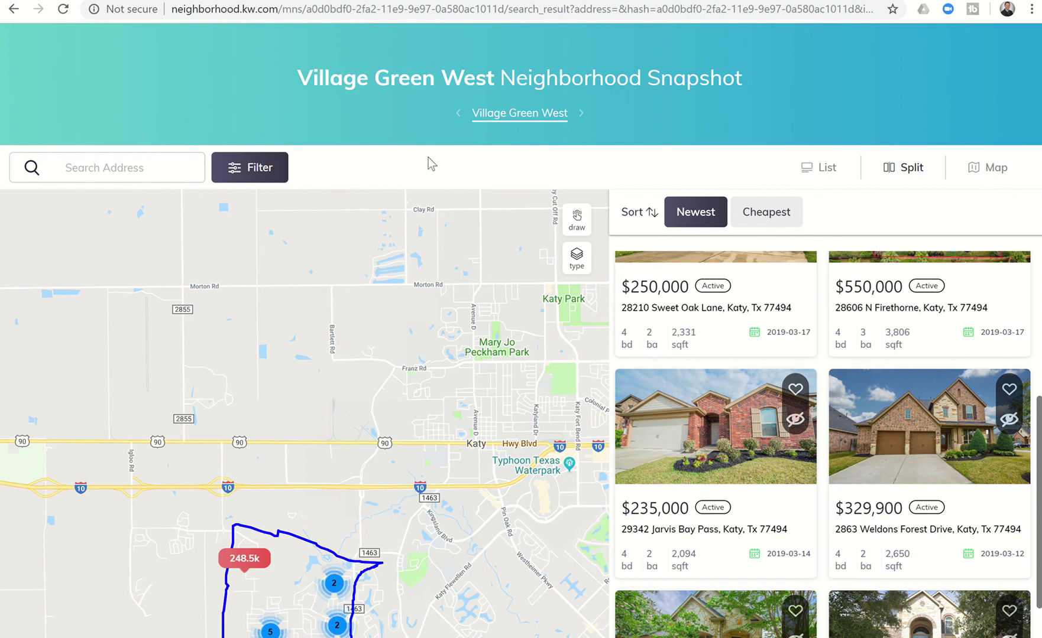
{"action": "left_click_drag", "start_coordinate": [395, 115], "coordinate": [384, 220]}
{"action": "left_click", "coordinate": [303, 95]}
Go back to the Village Green West home page with its neighborhood boundary map.
{"action": "scroll", "coordinate": [326, 290], "scroll_direction": "up", "scroll_amount": 2}
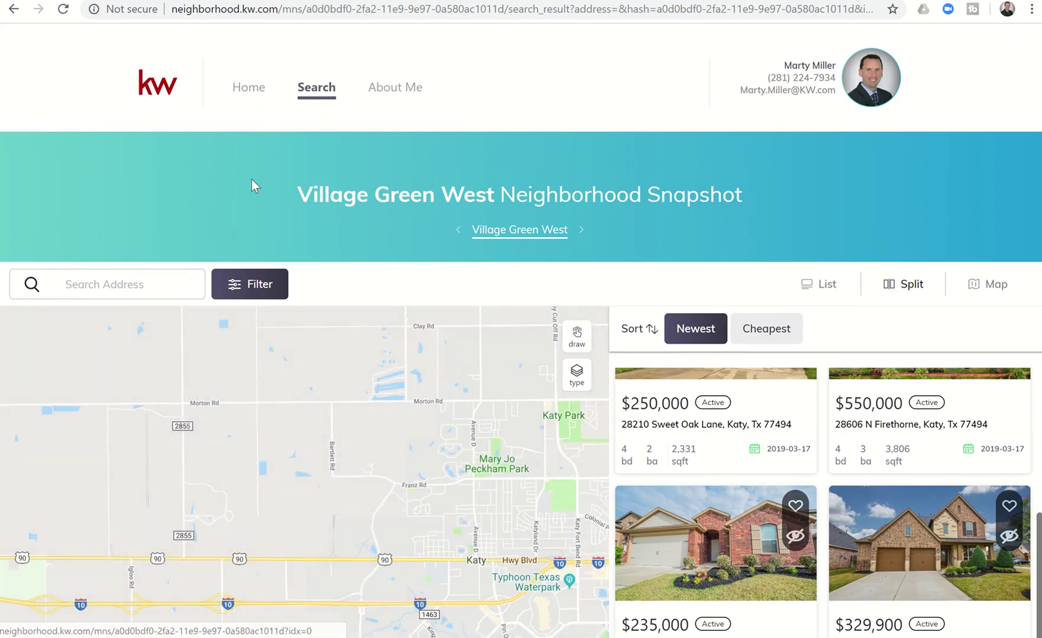
{"action": "left_click", "coordinate": [248, 94]}
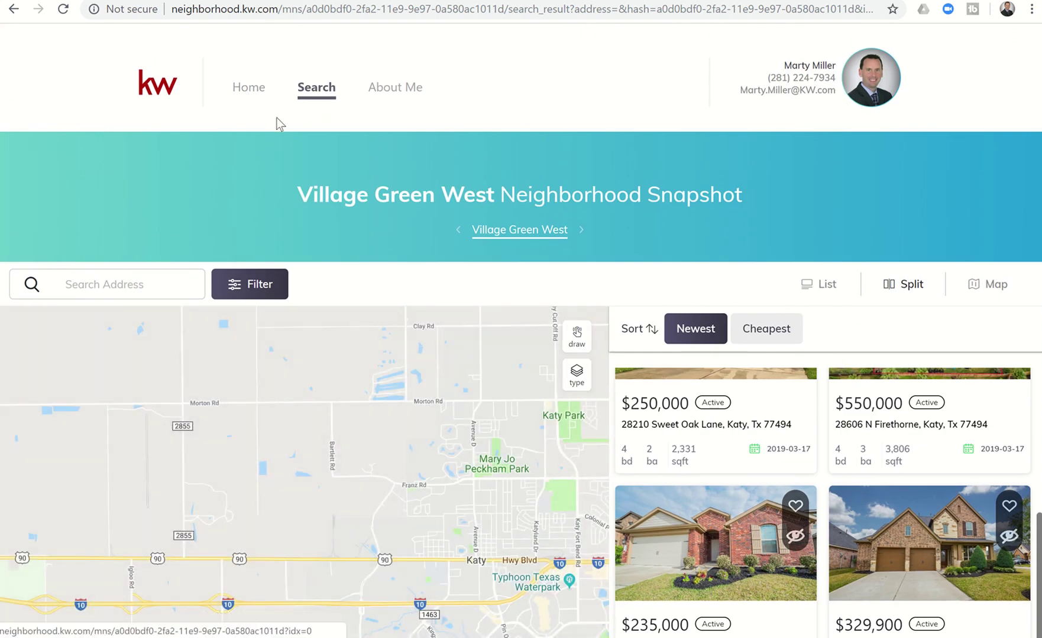